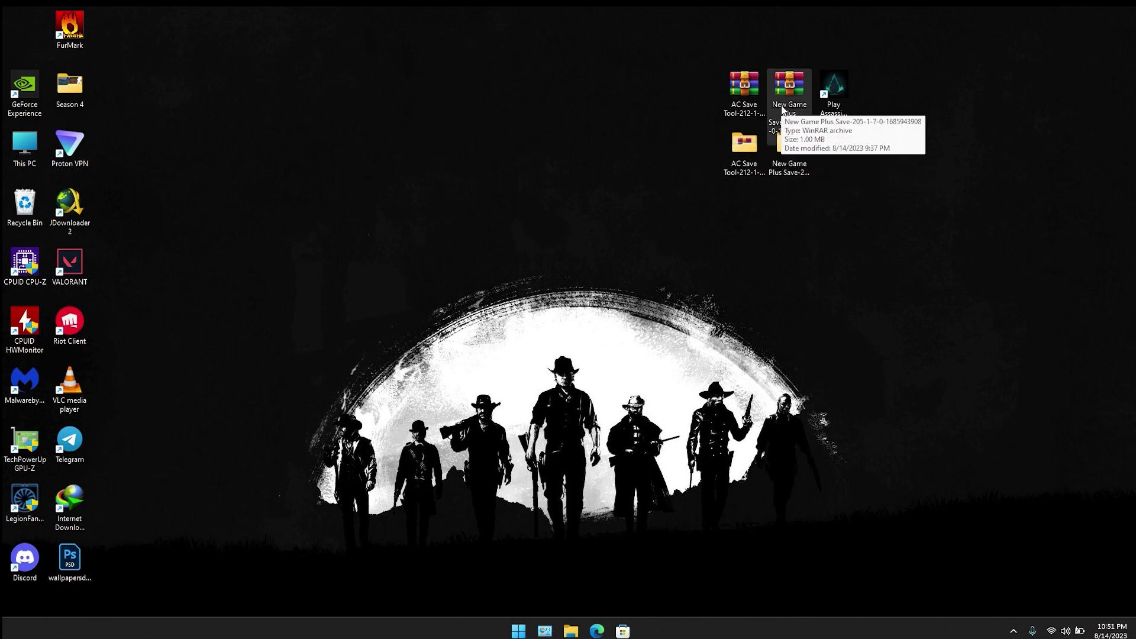
left_click(844, 94)
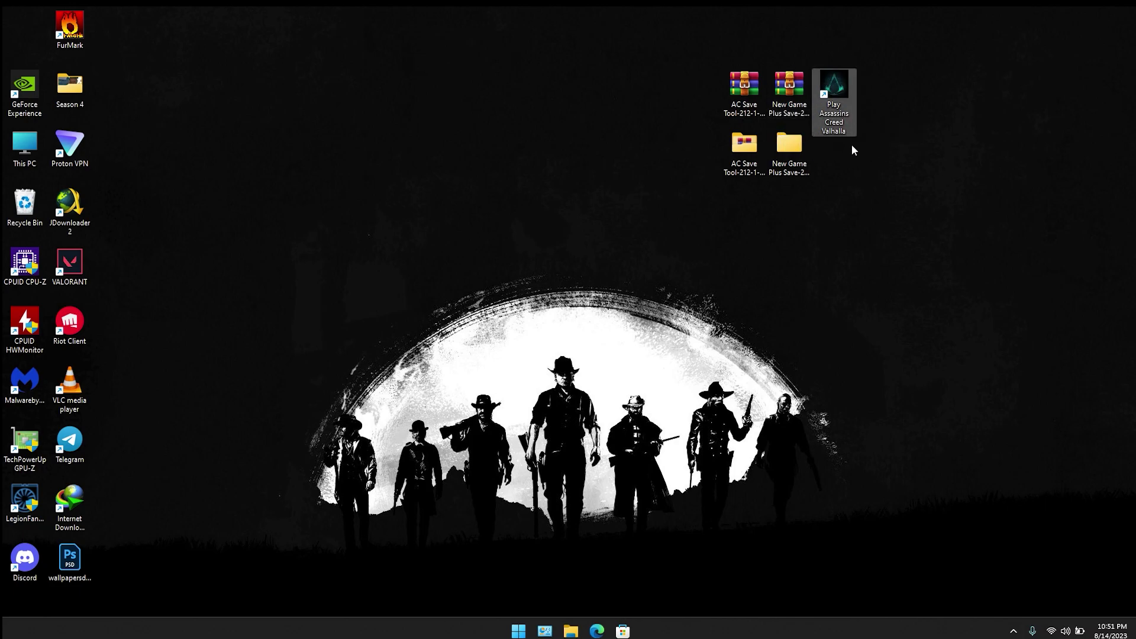
left_click(628, 64)
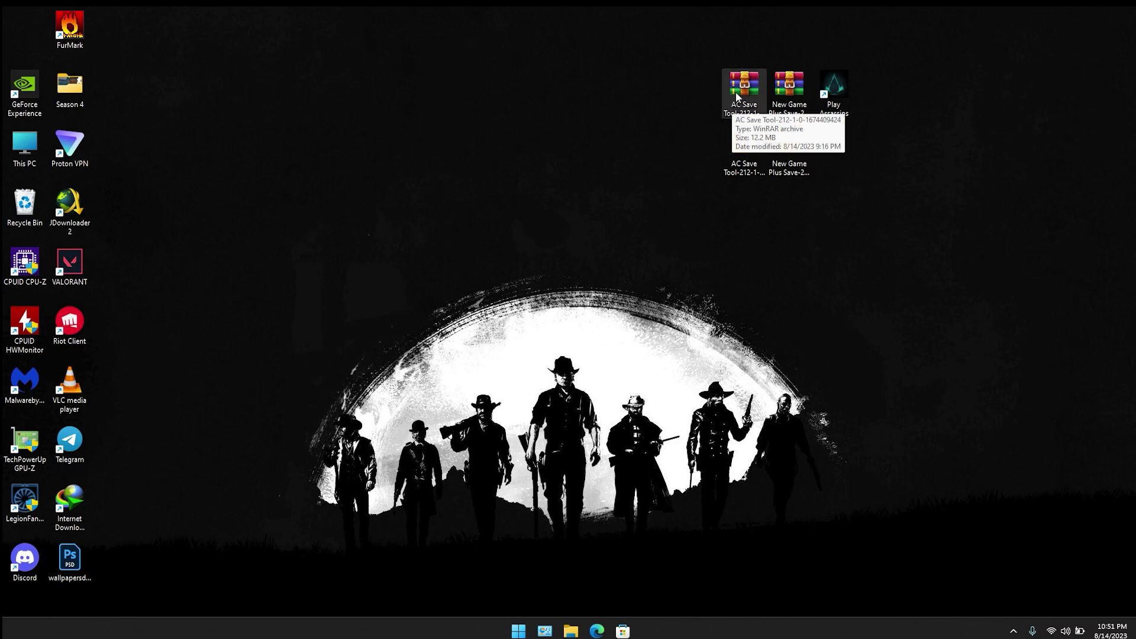
Launch ACSaveTool_x64 from the AC Save Tool folder on the desktop and clear the folder window away
double_click(732, 159)
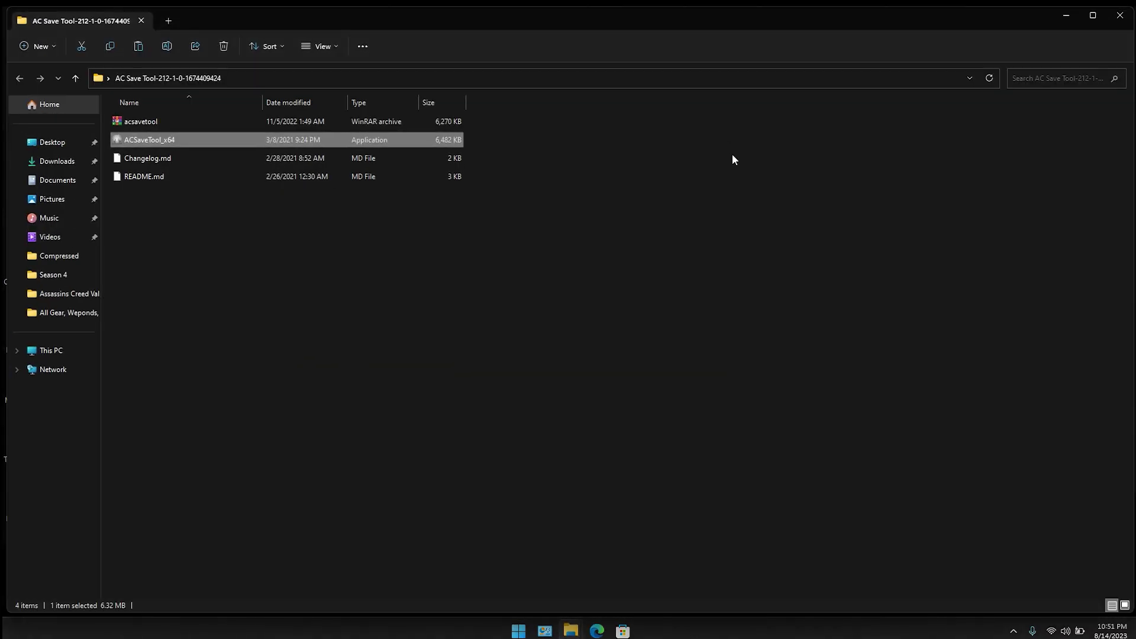
double_click(162, 141)
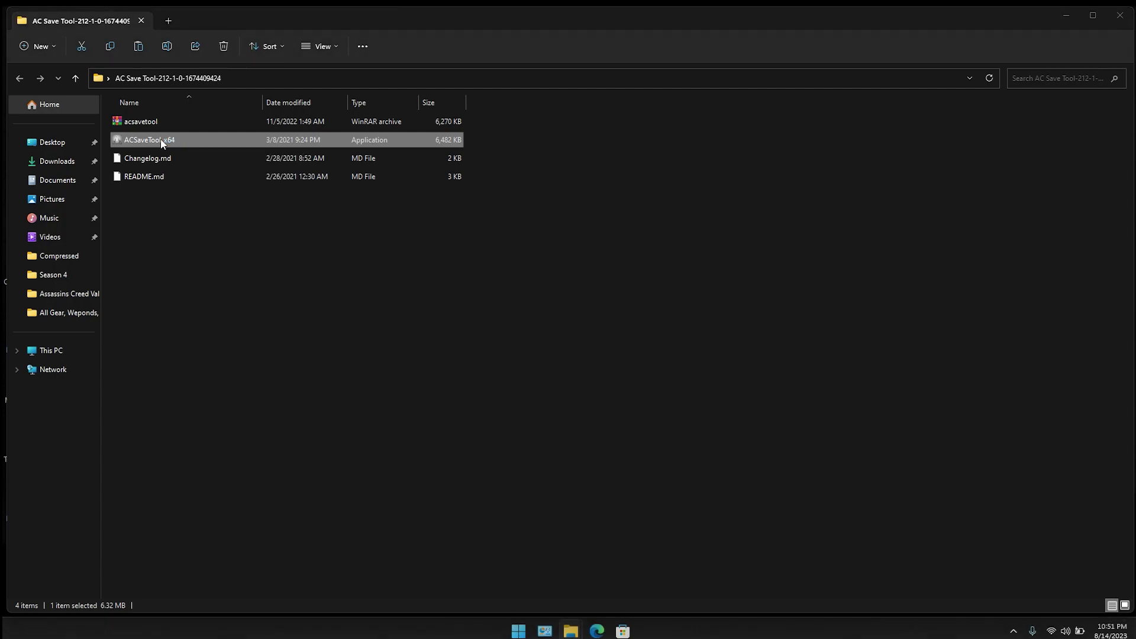
left_click(1071, 16)
left_click_drag(467, 163, 492, 80)
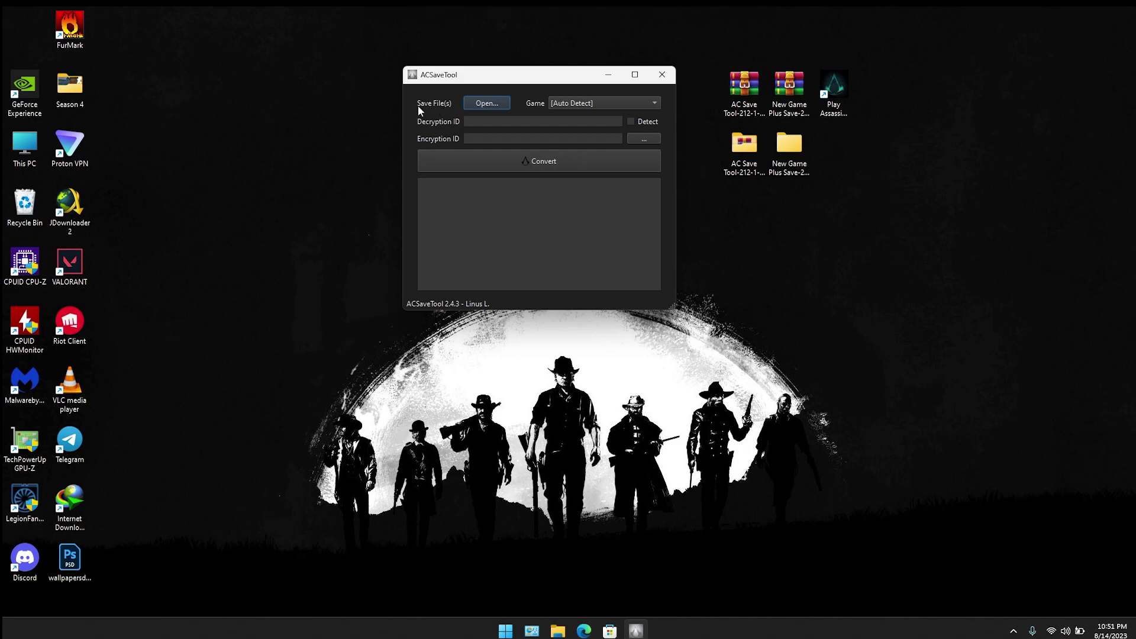
Load ACV[ManualSave01].save from the "All Gear, Weponds, Fast Travels in E & N" folder inside the desktop's New Game Plus Save folder
left_click(491, 104)
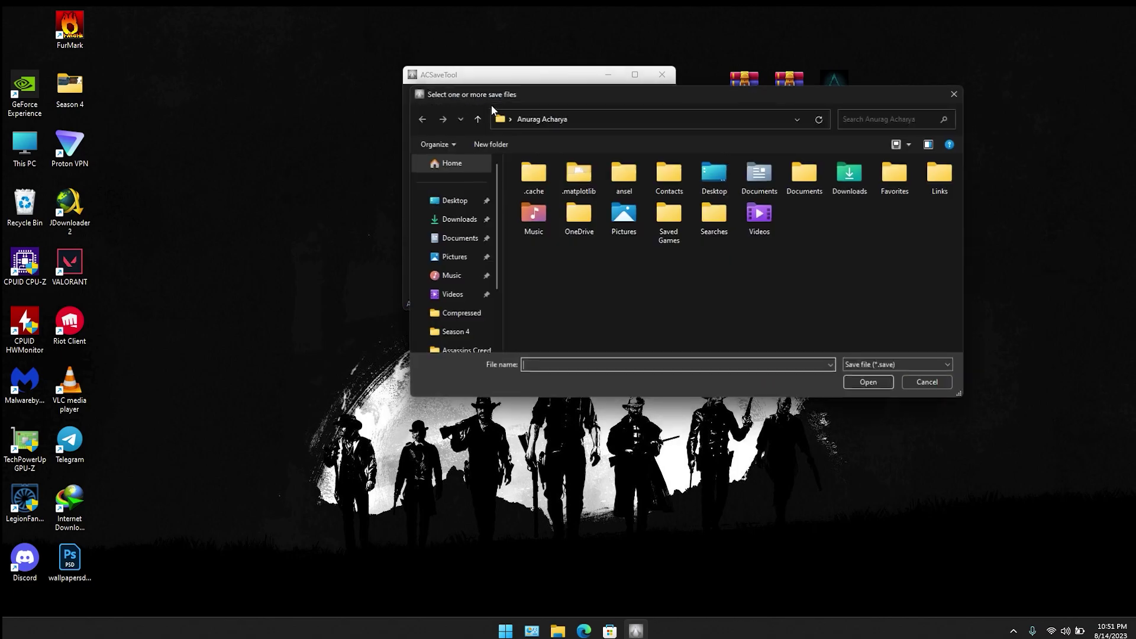
left_click_drag(580, 93, 635, 170)
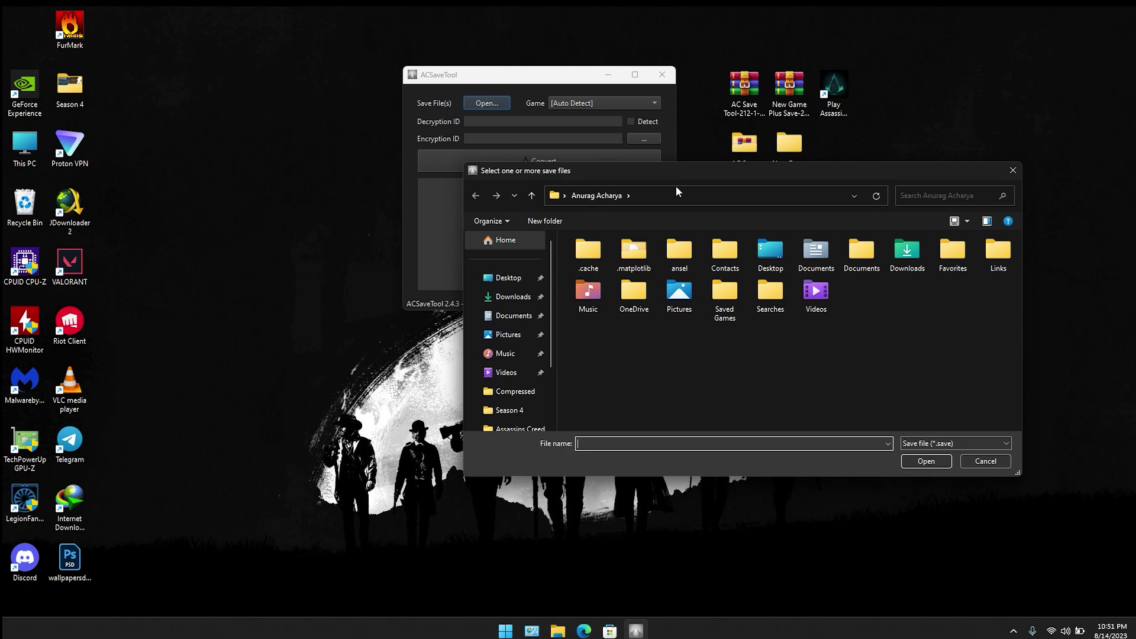
mouse_move(732, 171)
left_mouse_down()
mouse_move(721, 193)
mouse_move(719, 174)
left_mouse_up()
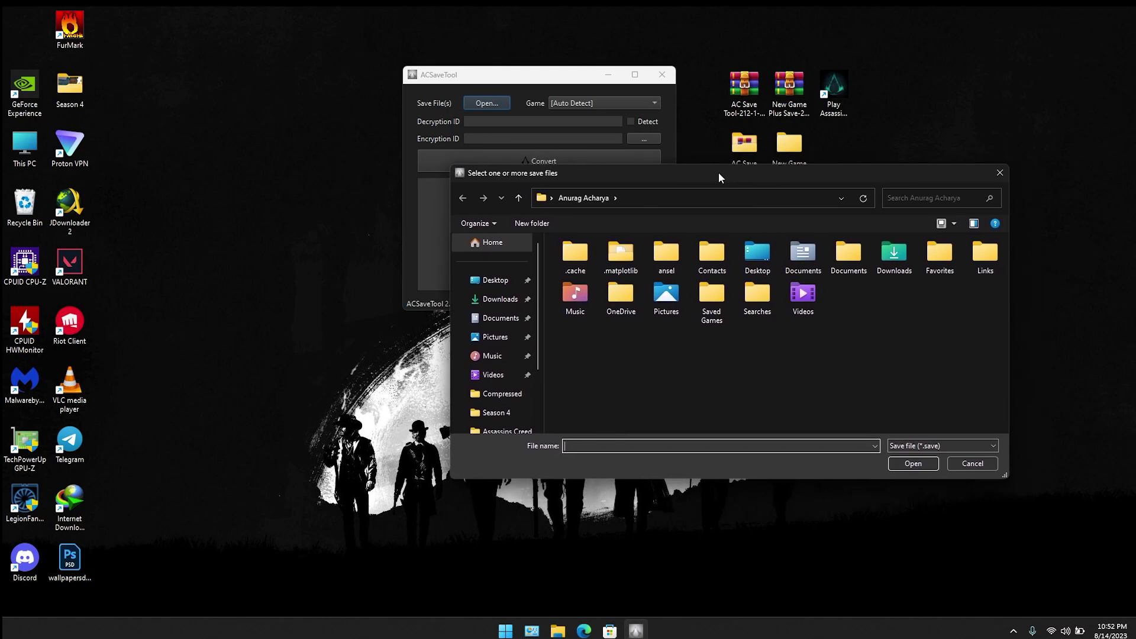
left_click(788, 97)
left_click(499, 283)
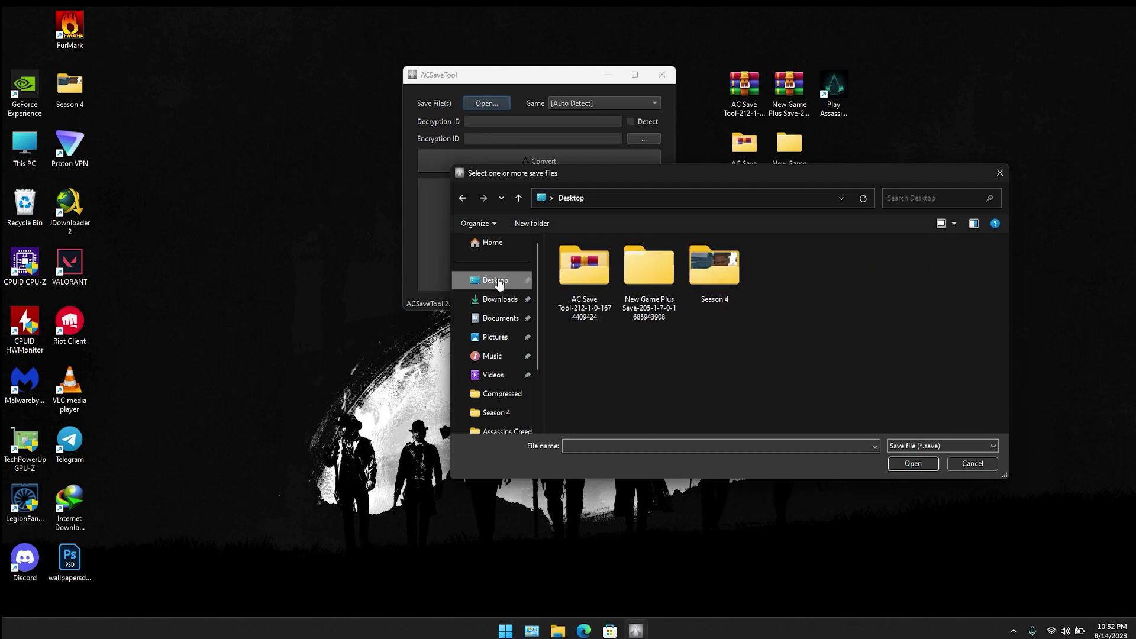
double_click(627, 275)
double_click(605, 261)
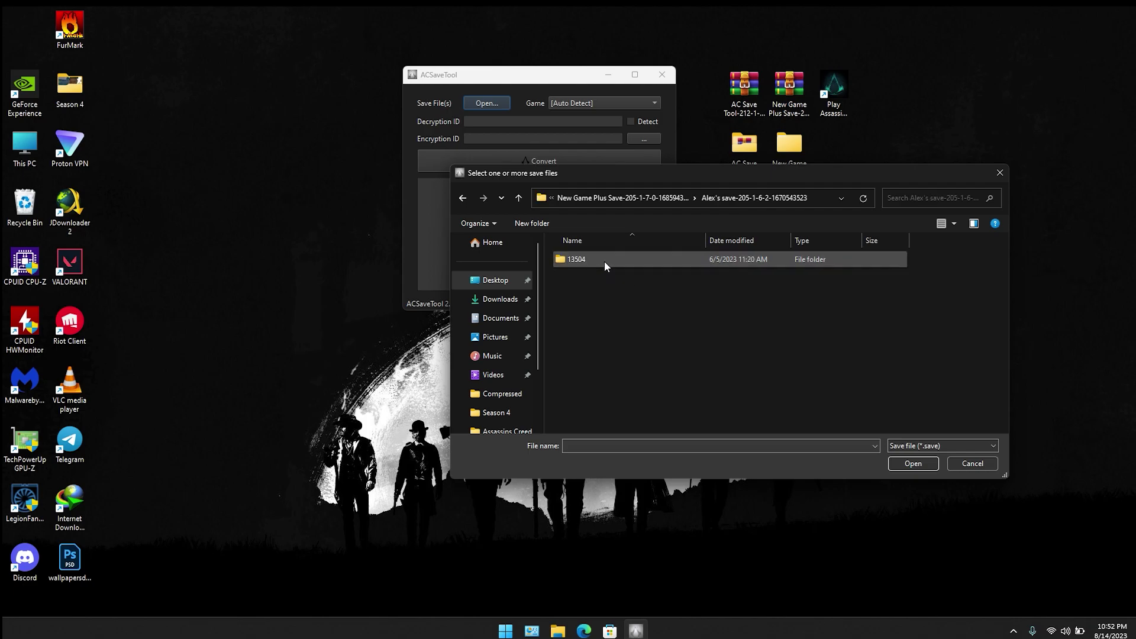
double_click(605, 261)
double_click(605, 261)
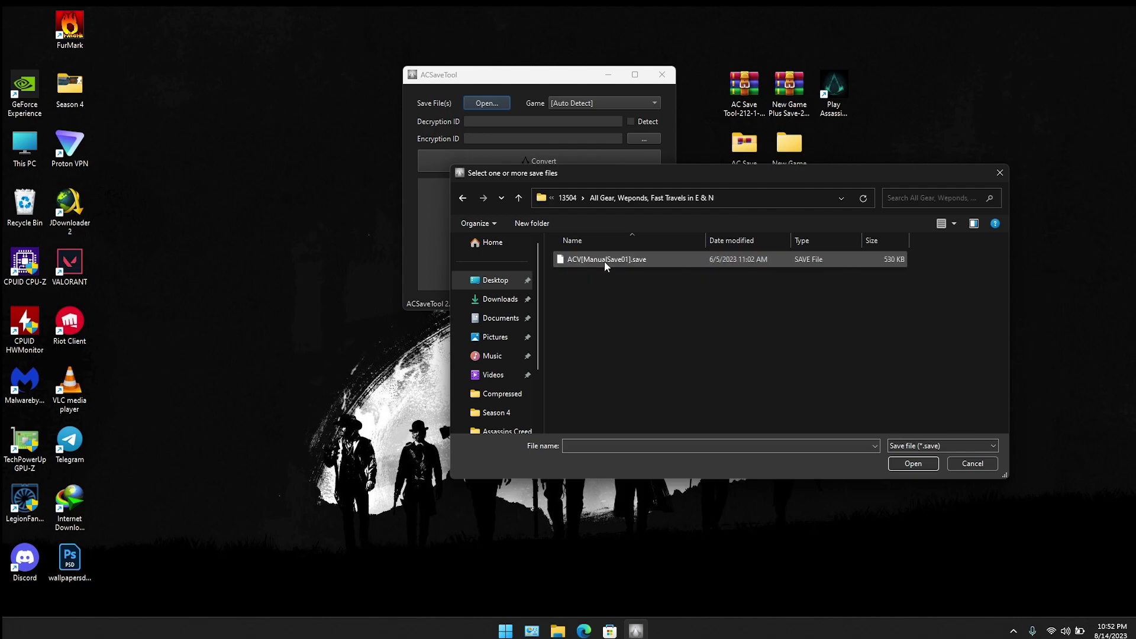
left_click(663, 261)
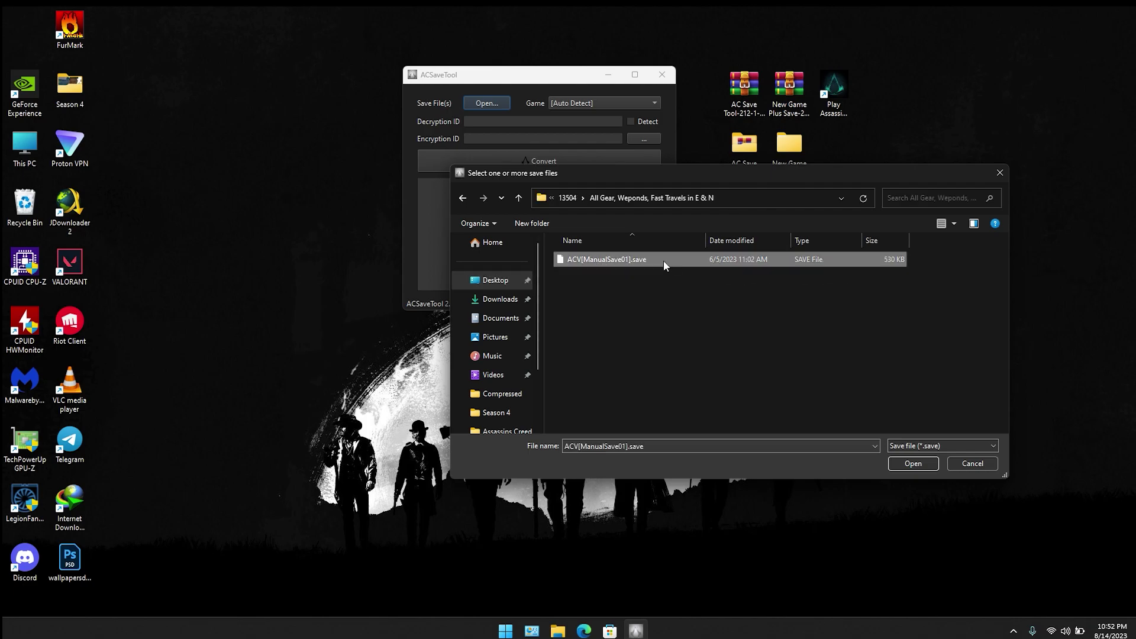
left_click(914, 464)
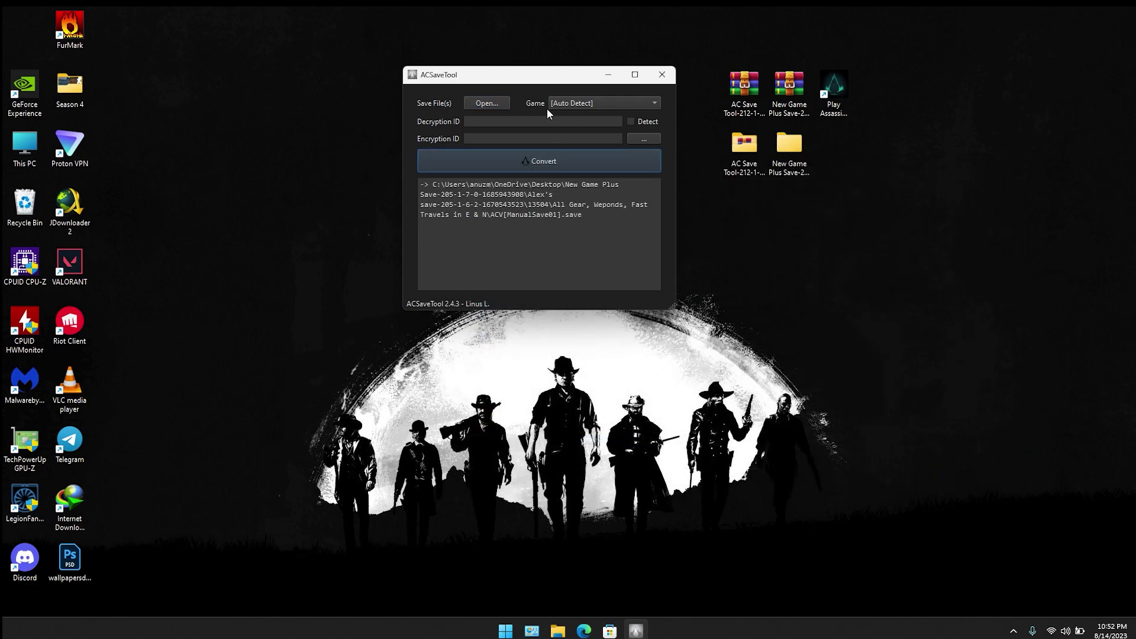
Set the game to Assassin's Creed Valhalla and enable detection of the decryption ID
left_click(576, 106)
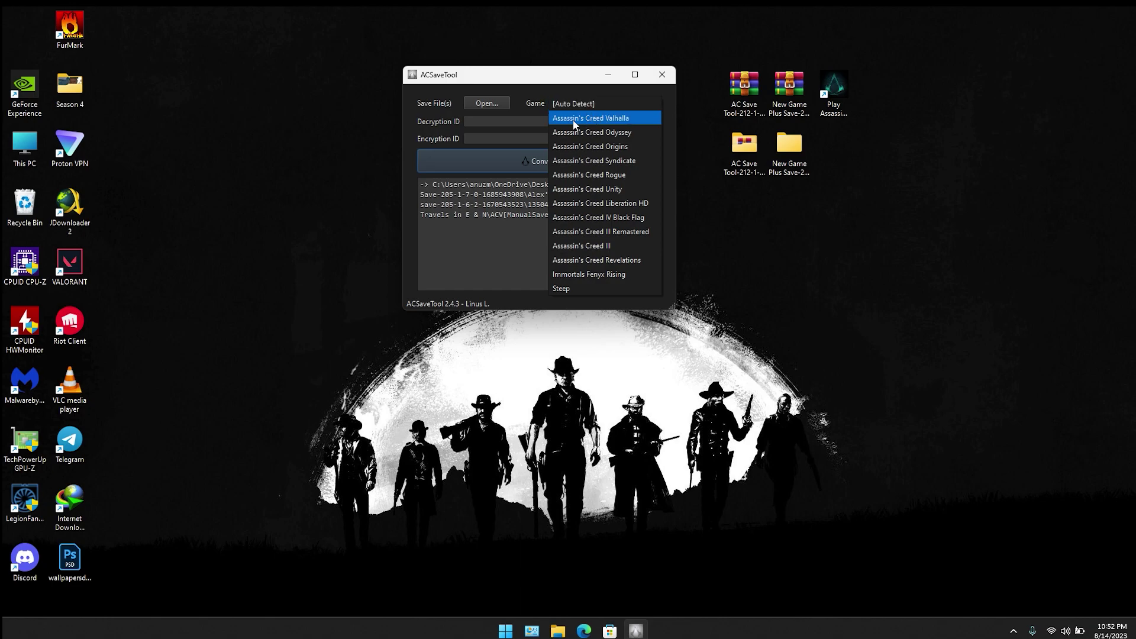
left_click(605, 119)
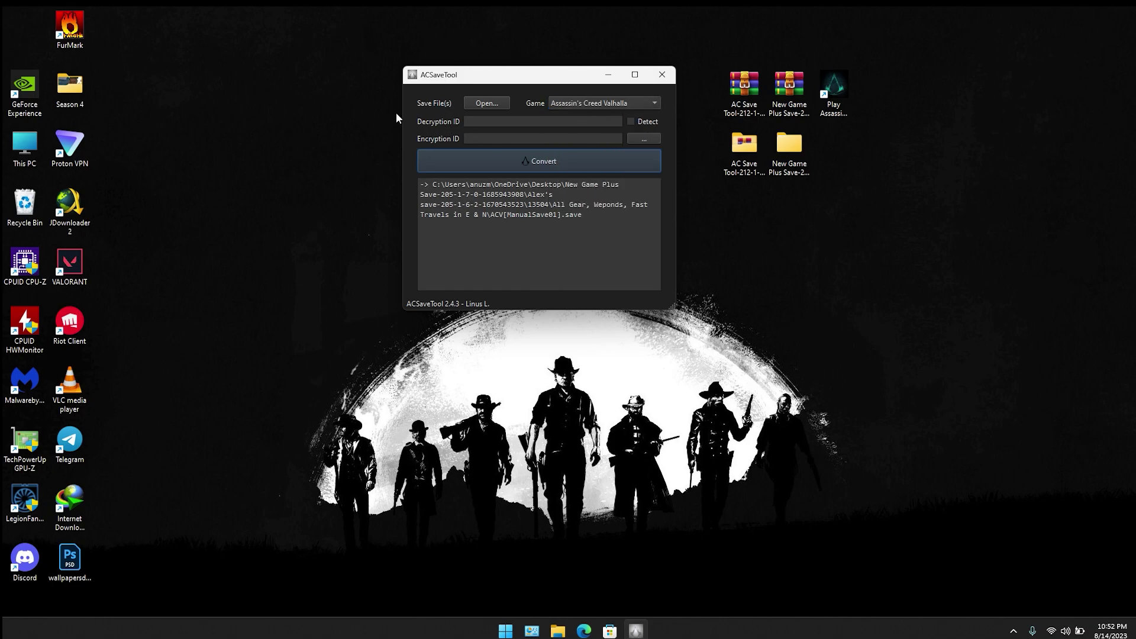
left_click(631, 122)
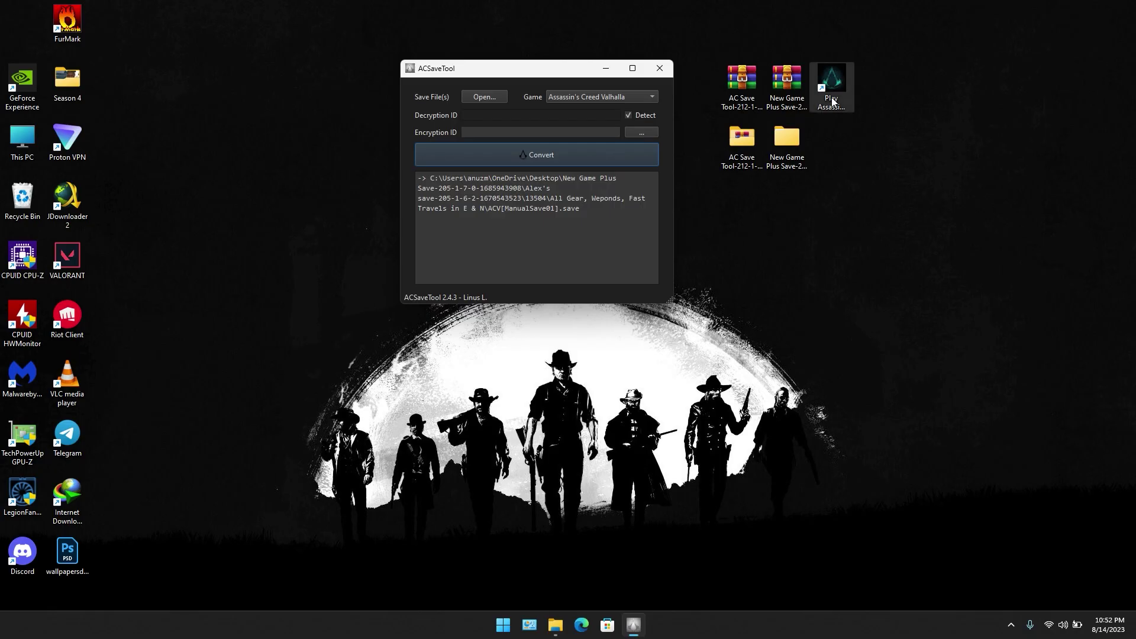
Open the uplay_r2 configuration file in the install folder of the desktop's Assassins Creed Valhalla shortcut
right_click(1002, 86)
left_click(873, 118)
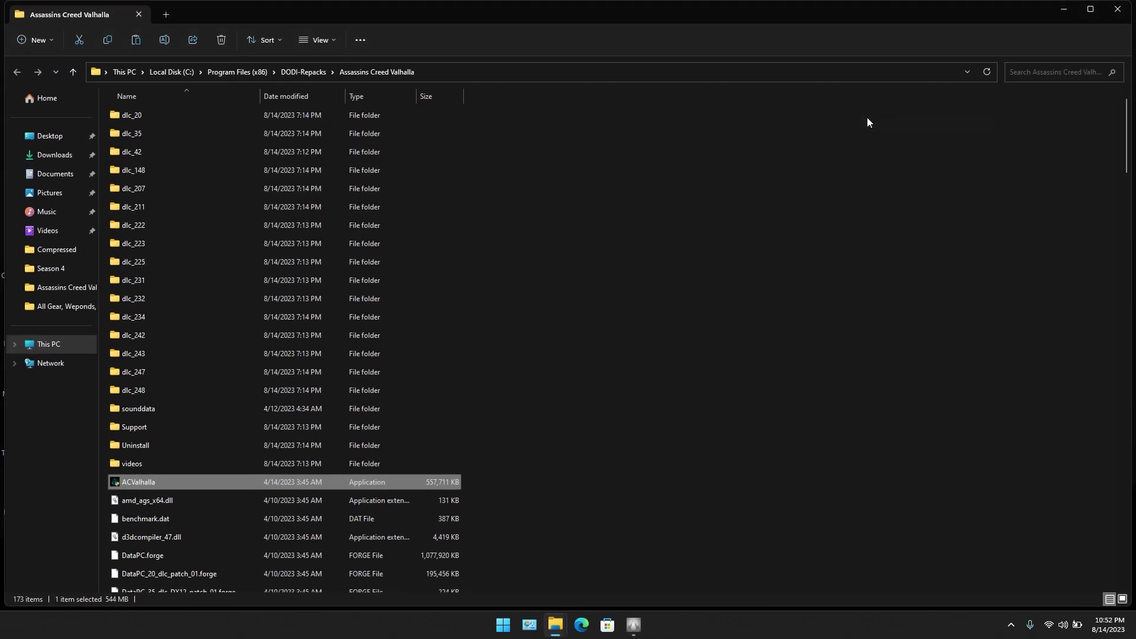
scroll(358, 308, "down", 10)
scroll(358, 308, "down", 20)
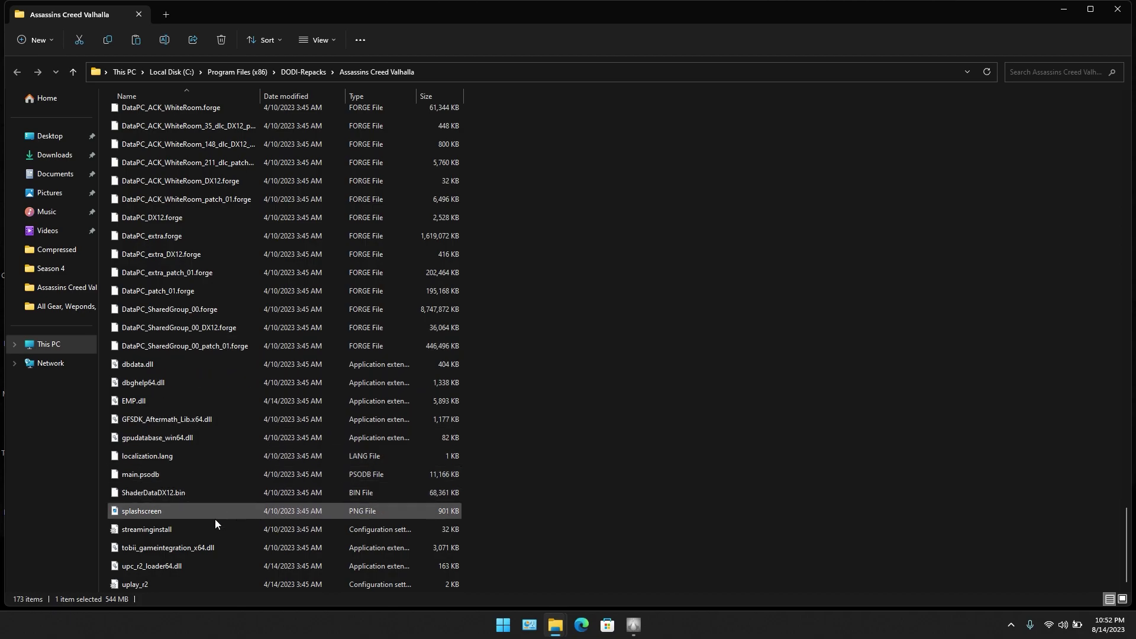
double_click(160, 582)
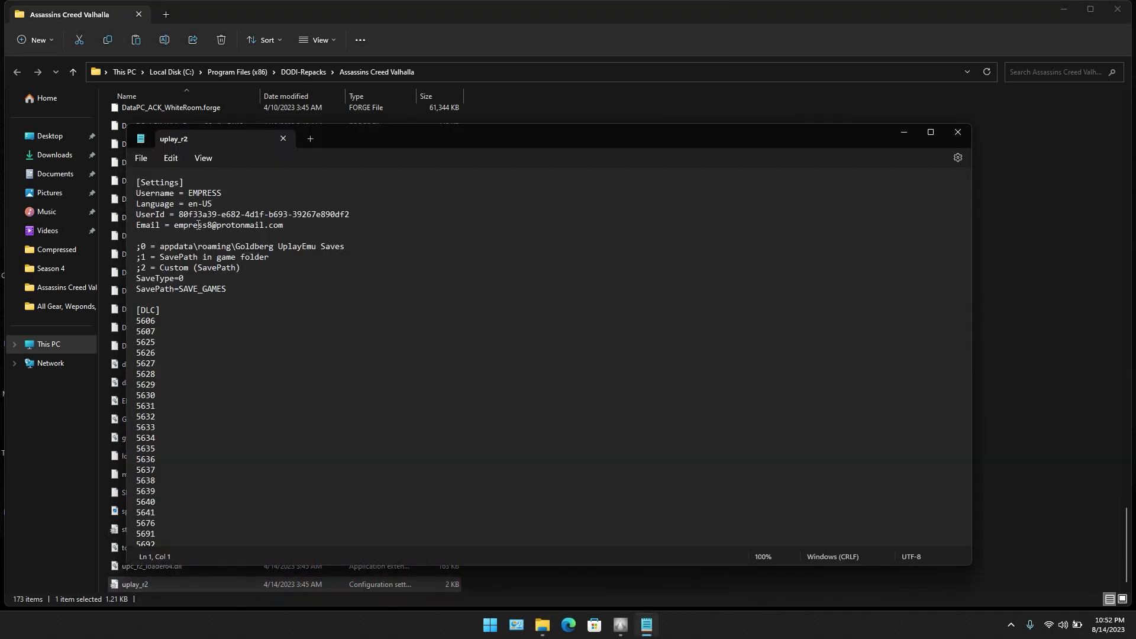
Copy the UserId value from uplay_r2 and minimize the text file and the game folder
left_click_drag(179, 216, 350, 216)
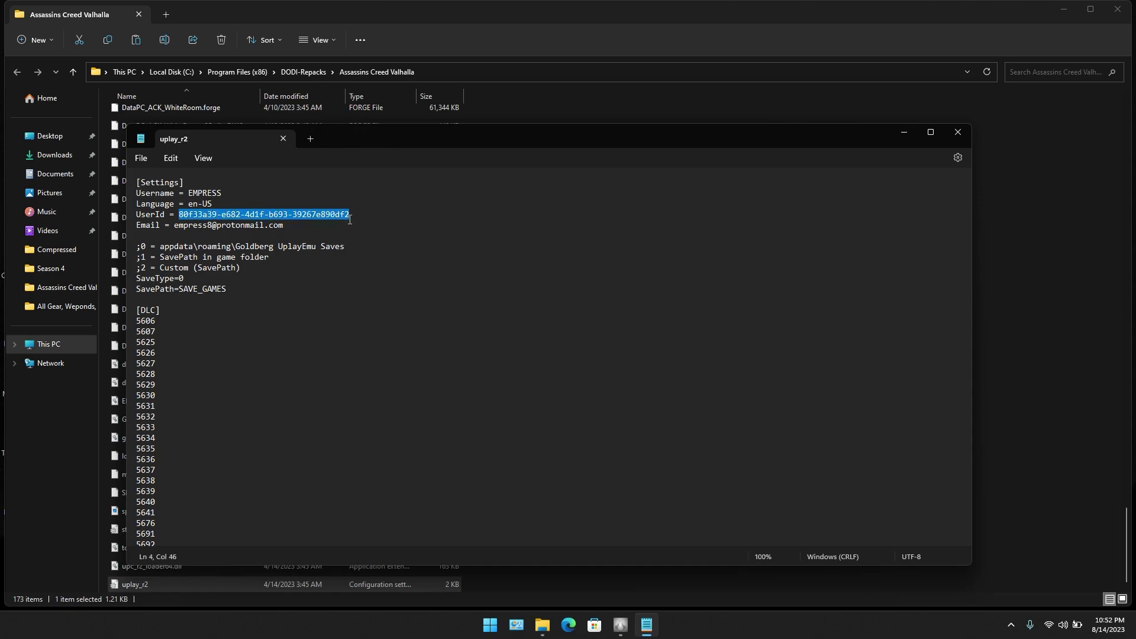
right_click(329, 215)
left_click(361, 277)
left_click(1063, 8)
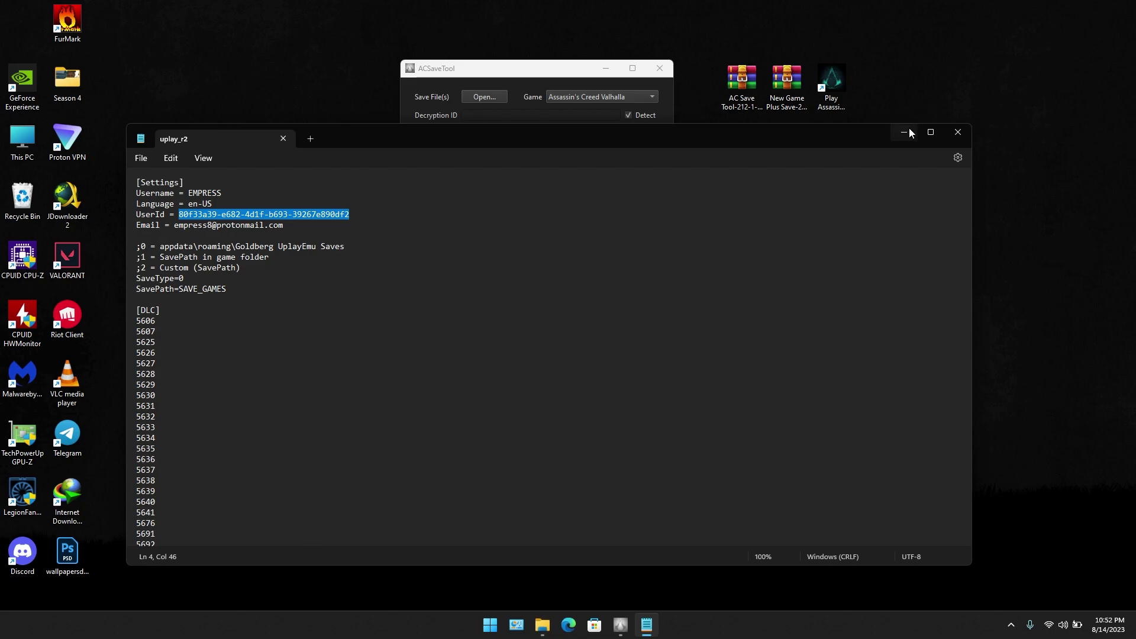
left_click(903, 132)
Paste the copied user ID as the Encryption ID, convert the loaded save file, and minimize ACSaveTool
right_click(515, 138)
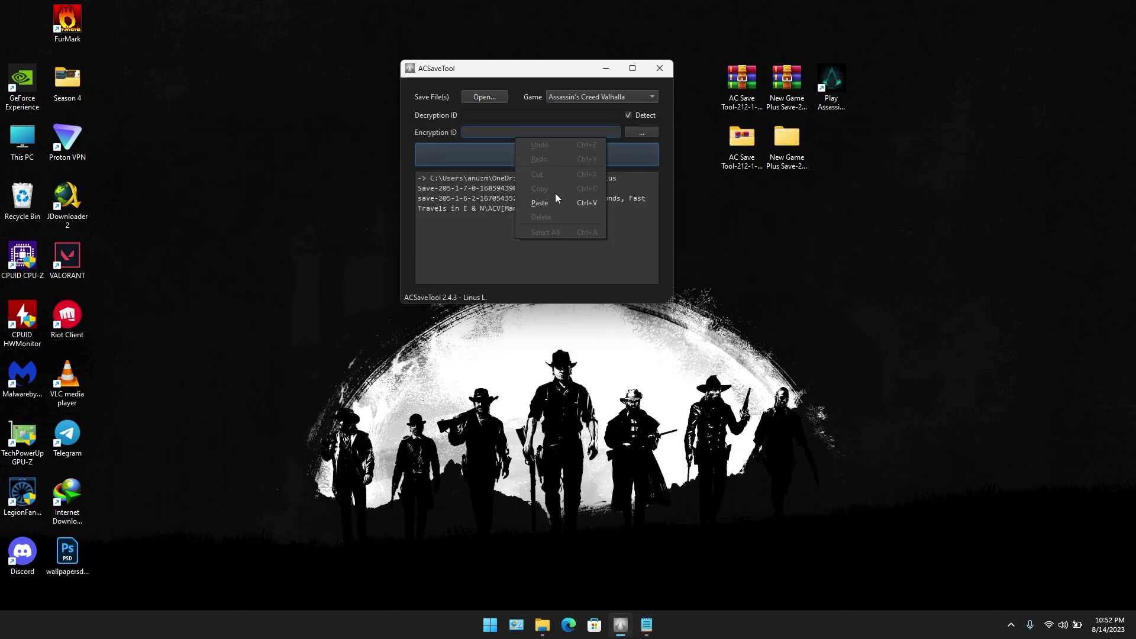
left_click(540, 202)
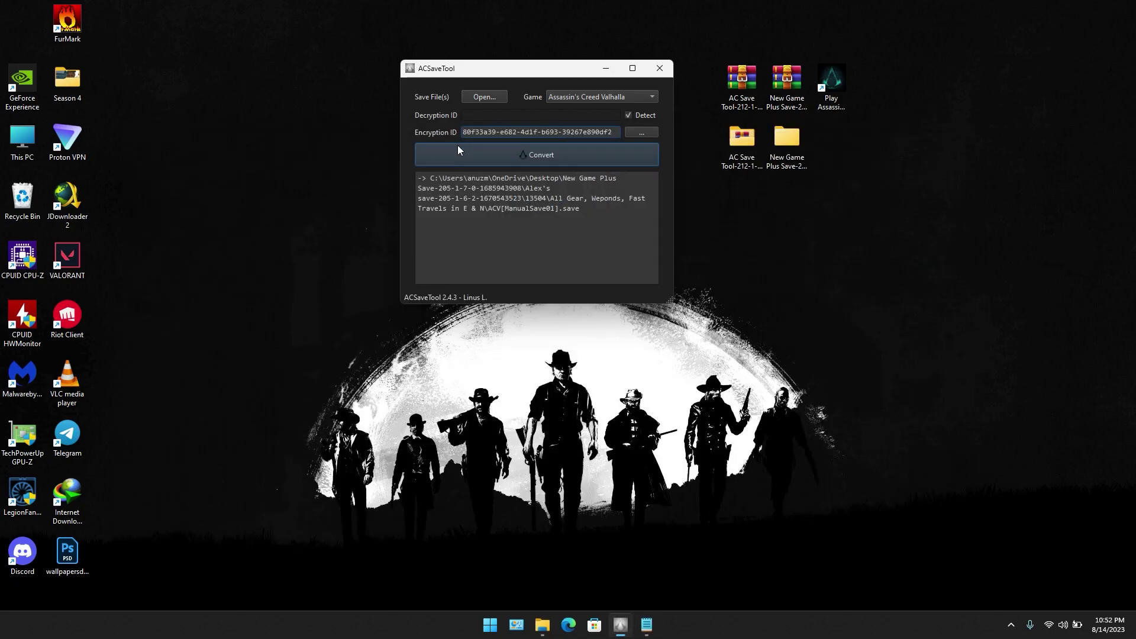
left_click(557, 157)
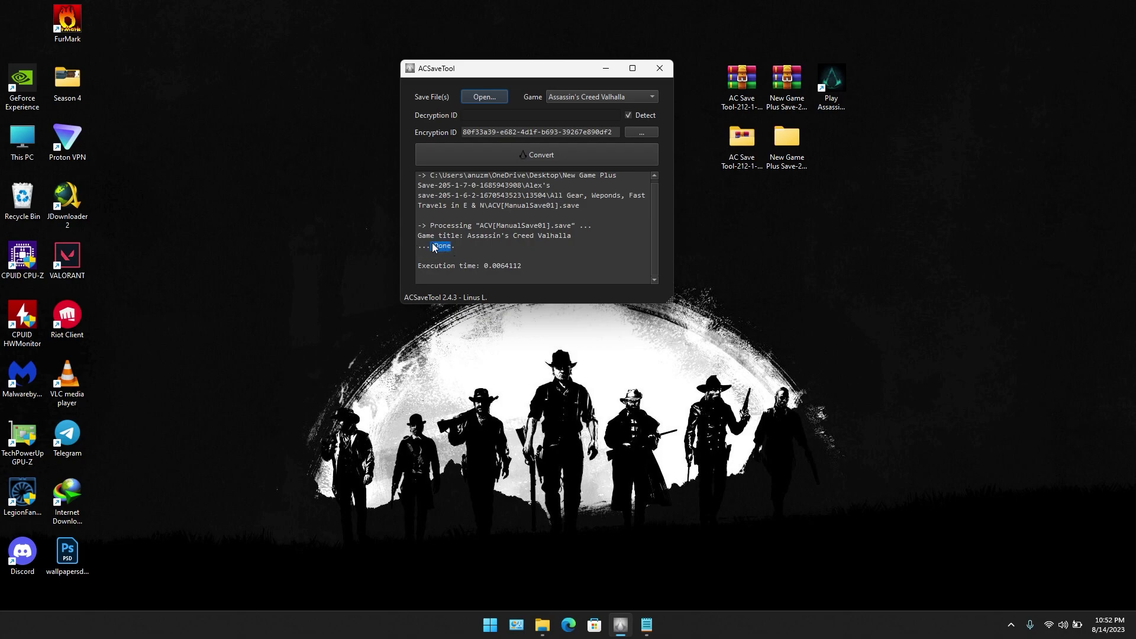
left_click(606, 69)
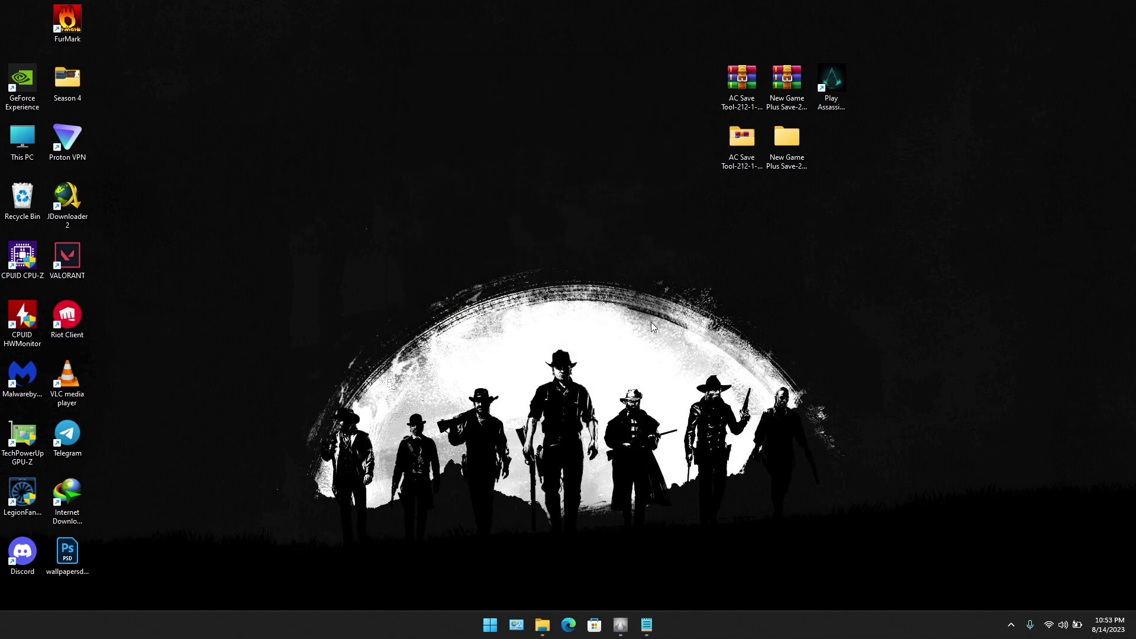
Open the "All Gear, Weponds, Fast Travels in E & N" folder within the desktop's New Game Plus Save folder
double_click(794, 143)
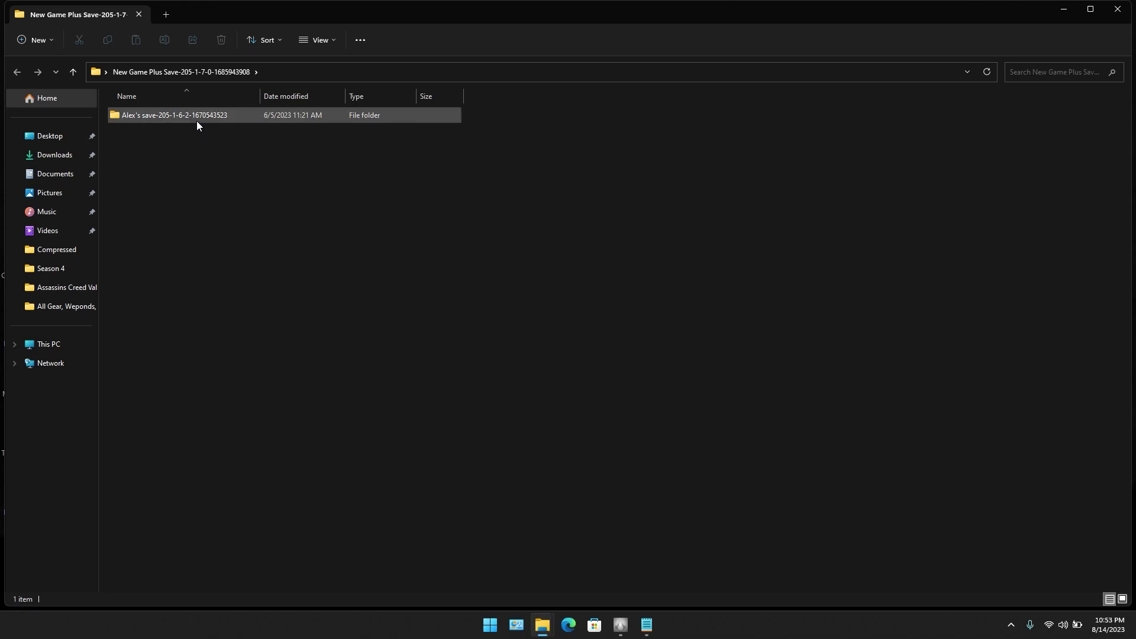
double_click(197, 121)
double_click(196, 121)
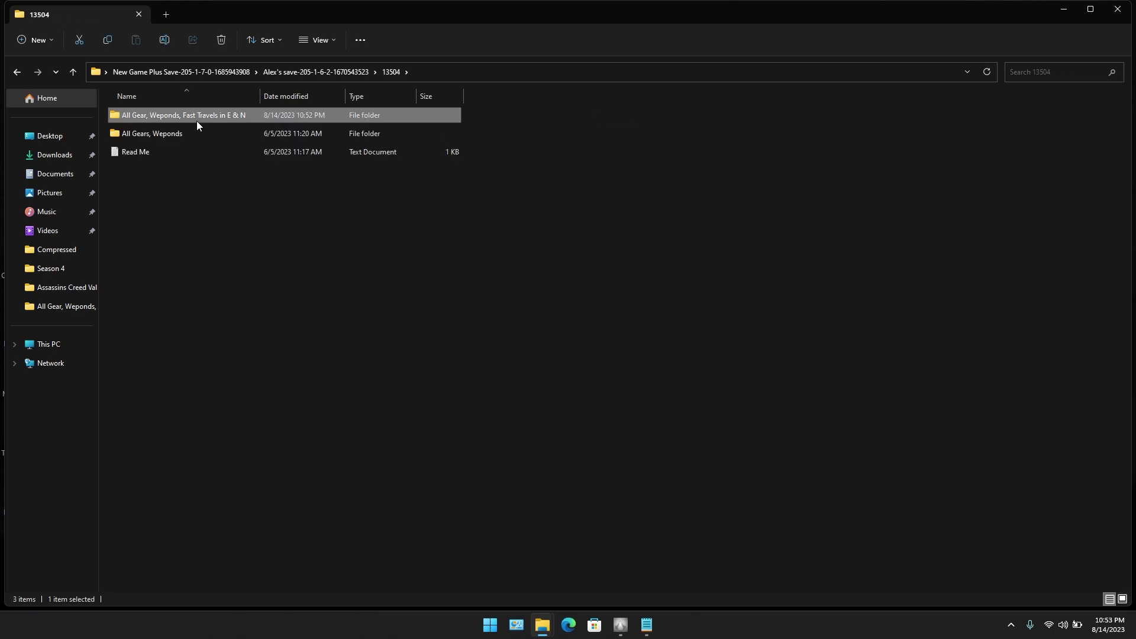
double_click(196, 121)
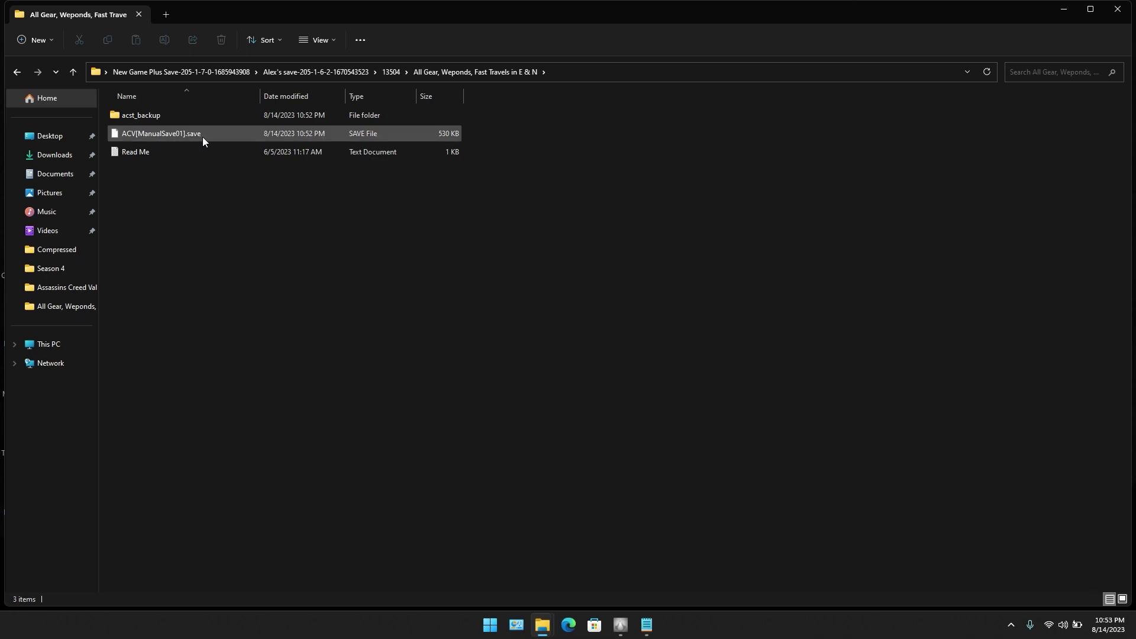
Rename ACV[ManualSave01].save to ACV[ManualSave06], dropping the .save extension, and accept the extension change
left_click(175, 136)
right_click(176, 136)
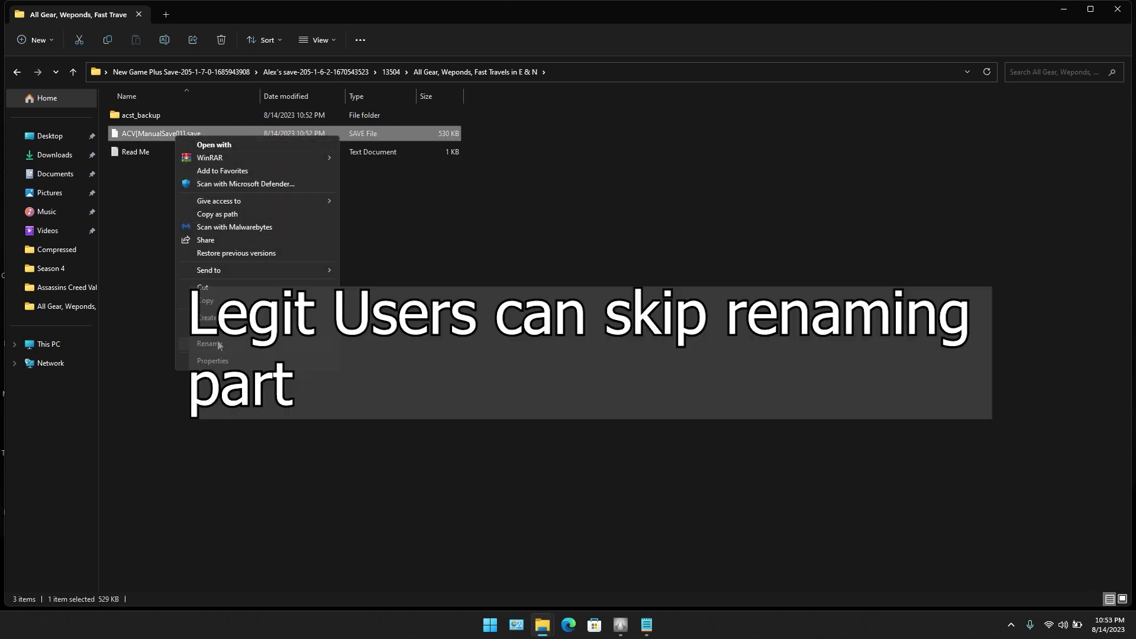
left_click(218, 340)
left_click(205, 135)
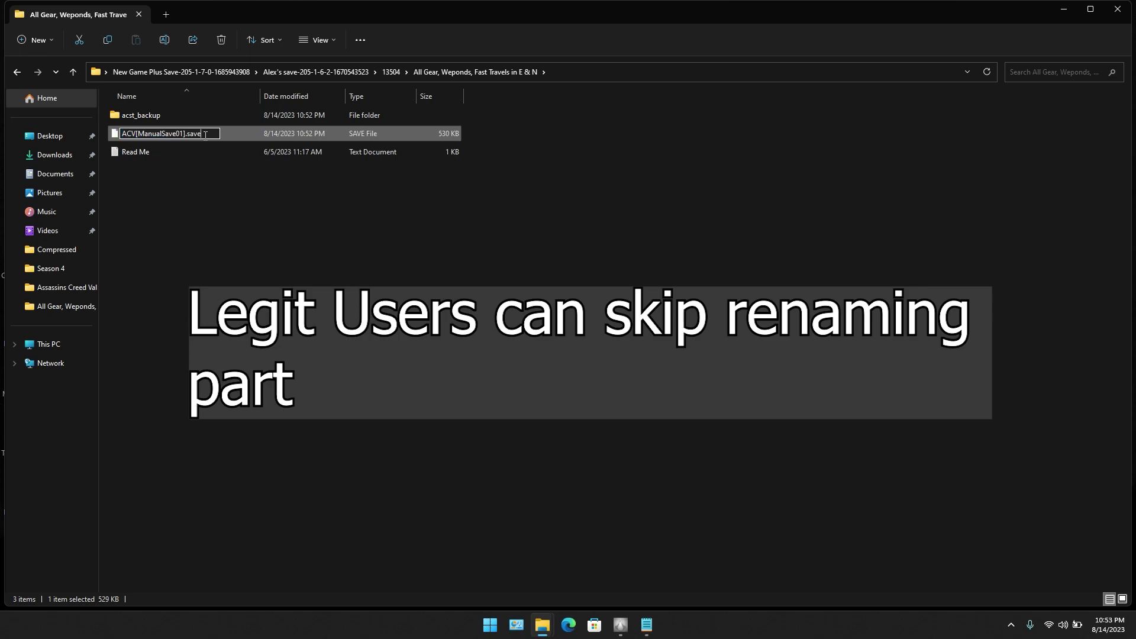
key("BackSpace")
key("BackSpace")
key("BackSpace")
key("BackSpace")
key("BackSpace")
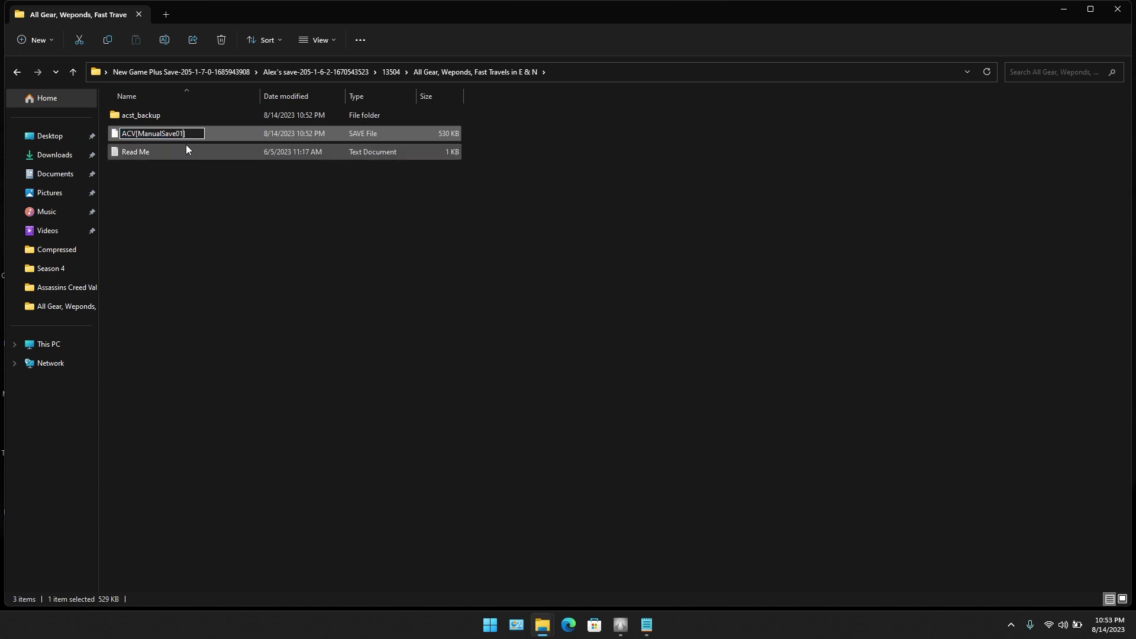
key("BackSpace")
key("BackSpace")
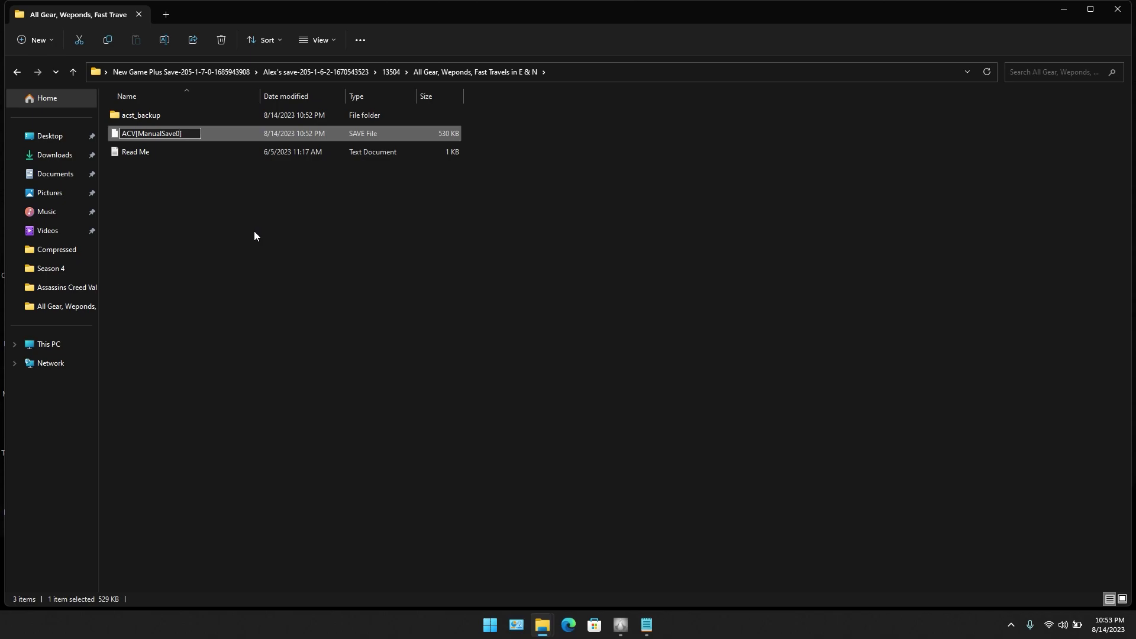
type("6]")
key("Return")
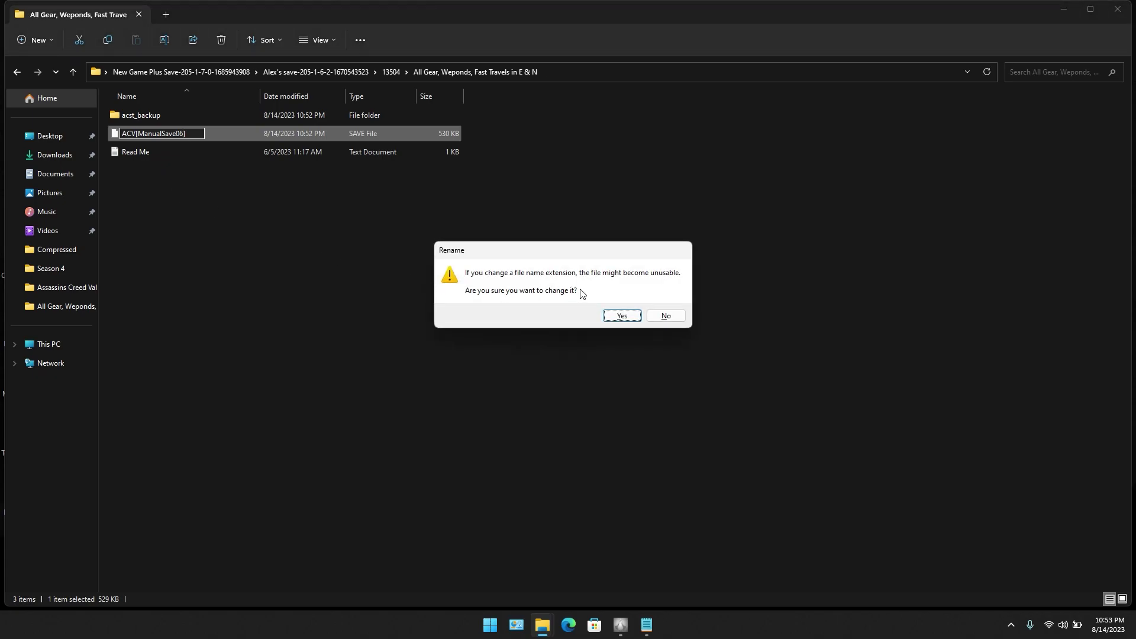
left_click(622, 316)
Copy the ACV[ManualSave06] file and go to the %APPDATA% folder
right_click(161, 133)
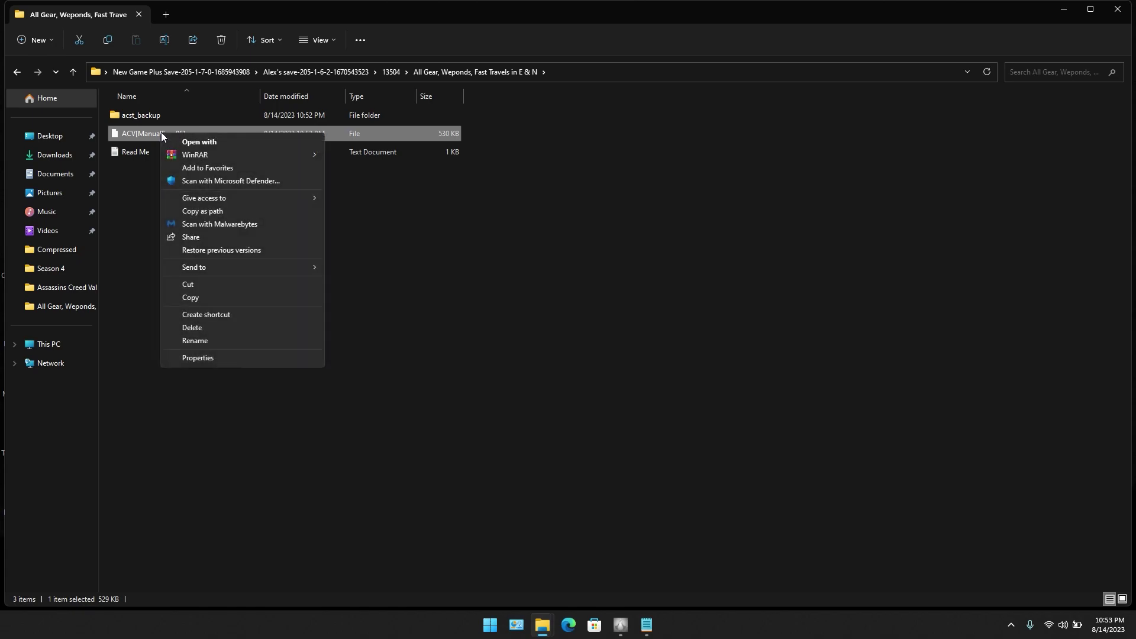
left_click(223, 294)
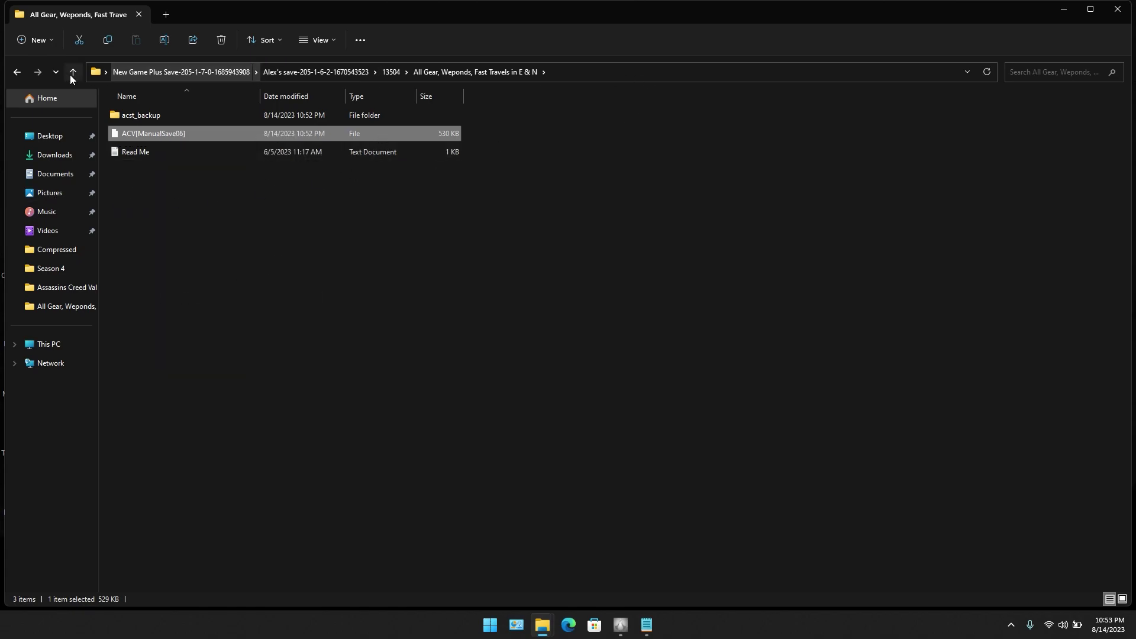
left_click(594, 70)
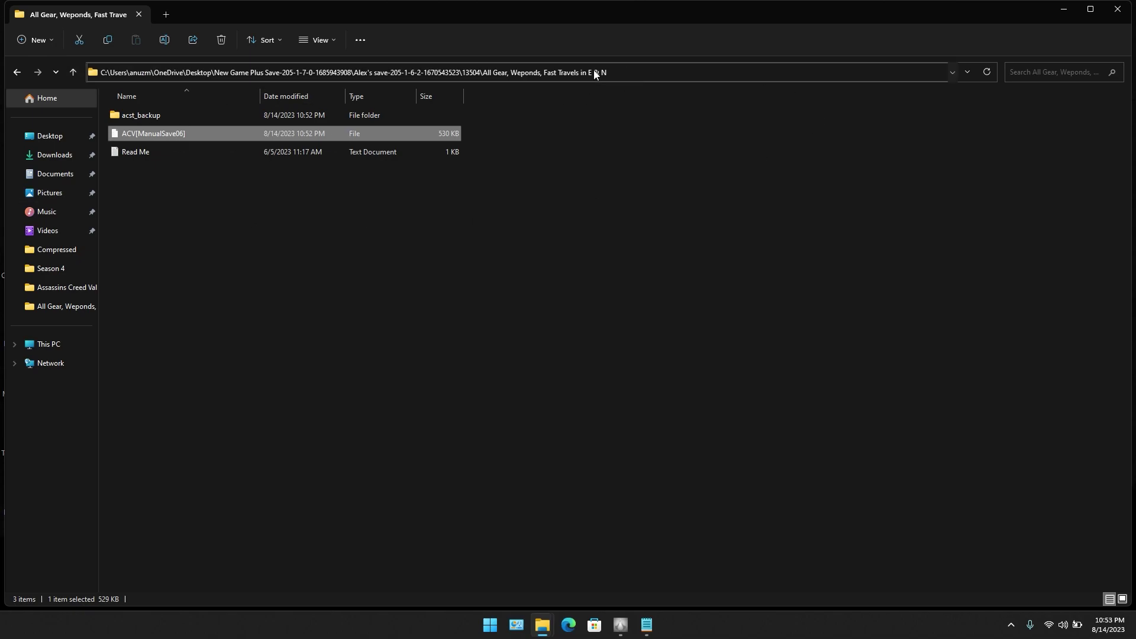
type("%")
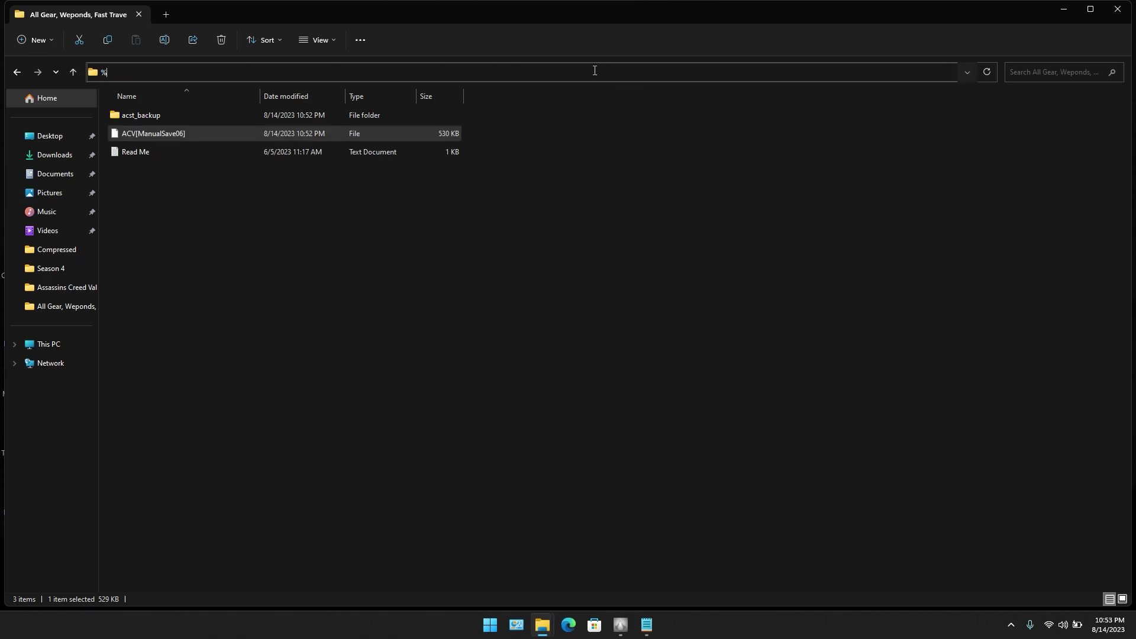
type("APPDATA%")
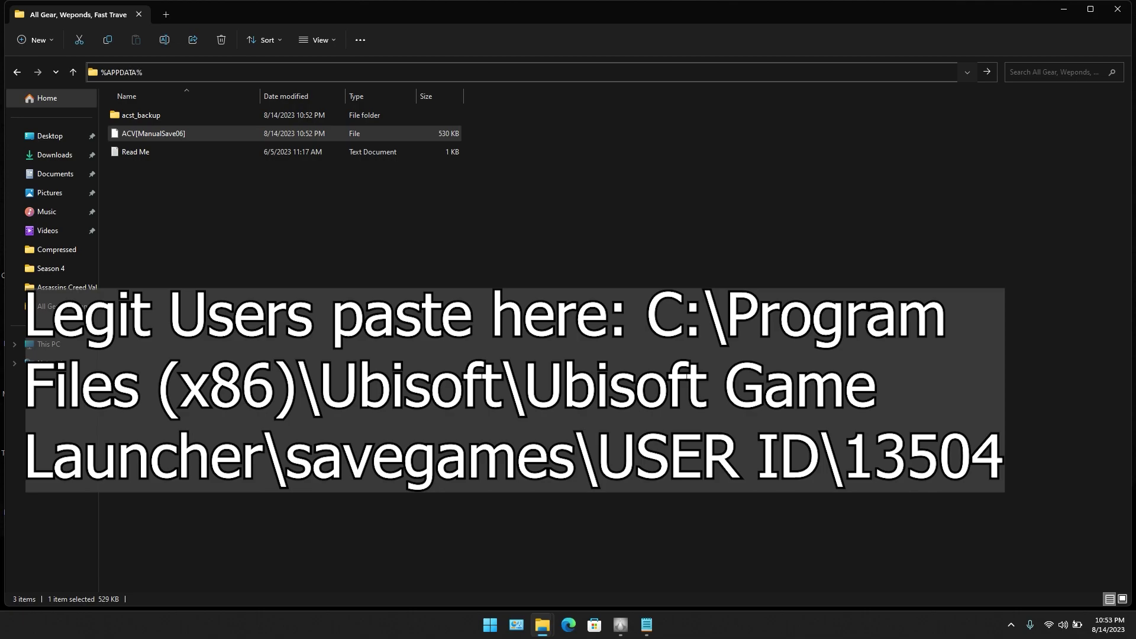
key("Return")
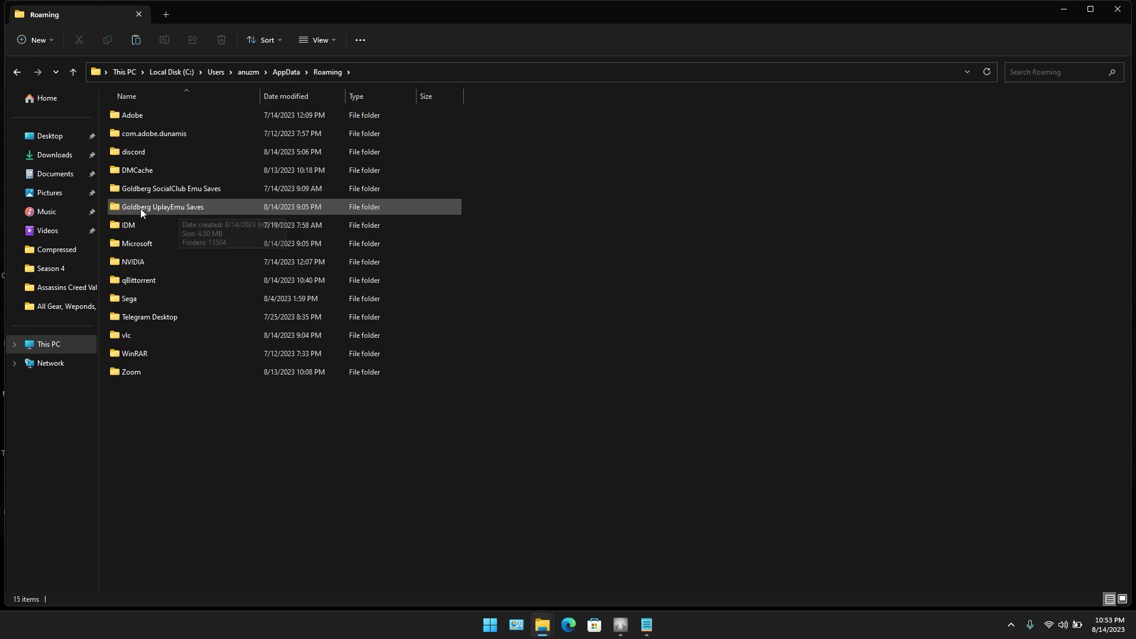
Paste the copied save file into the 13504 folder inside Goldberg UplayEmu Saves and clear the selection
left_click(180, 210)
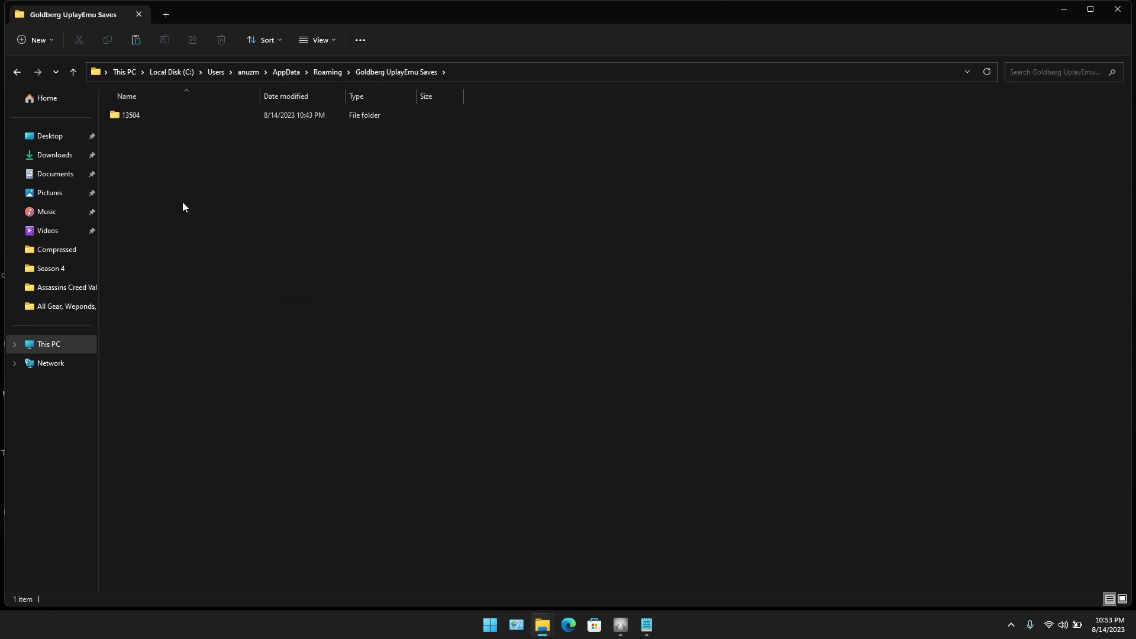
double_click(144, 121)
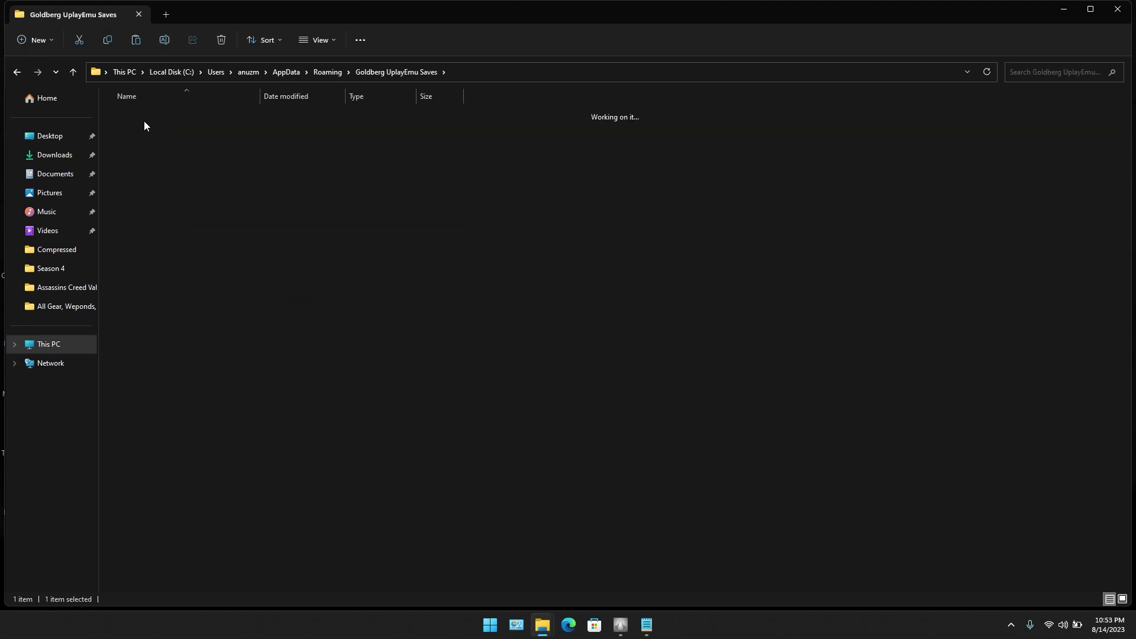
right_click(235, 329)
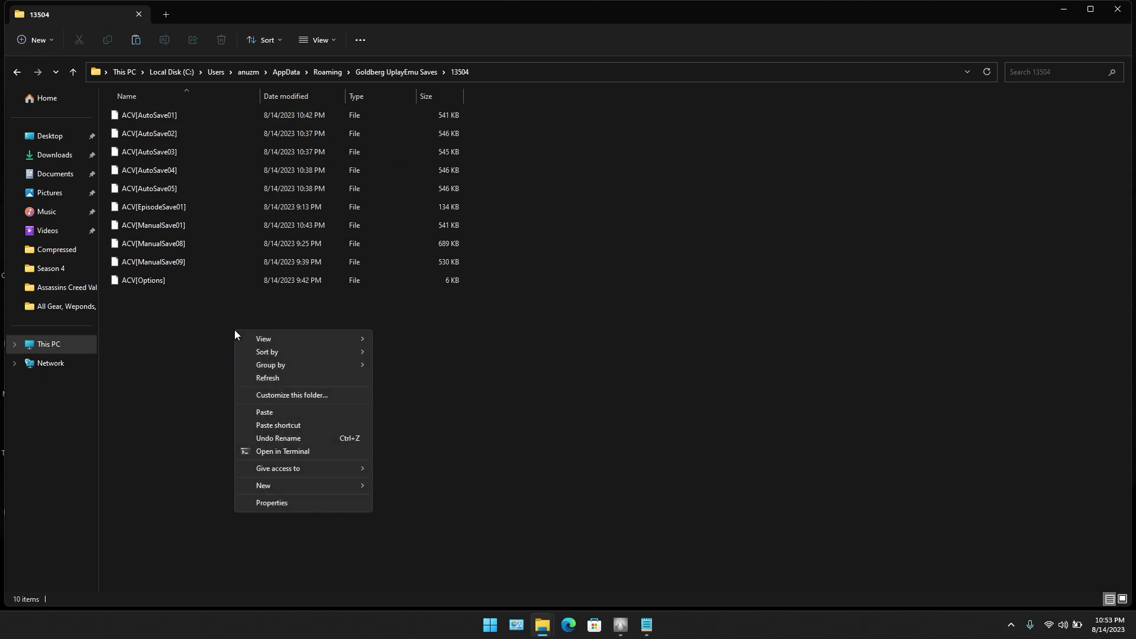
left_click(294, 413)
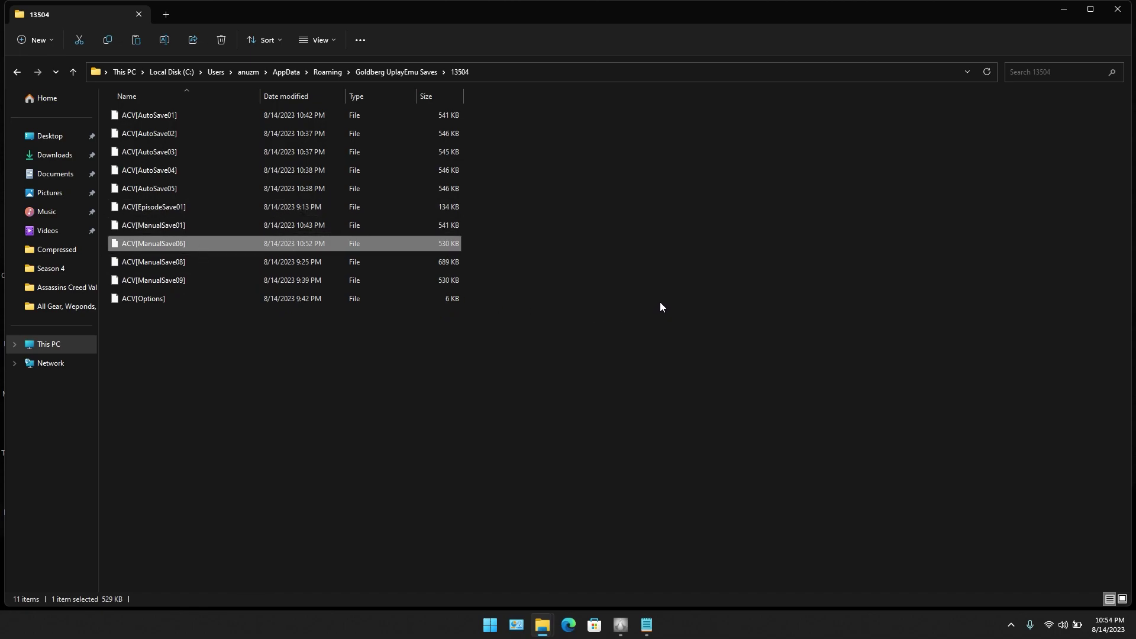
left_click(700, 282)
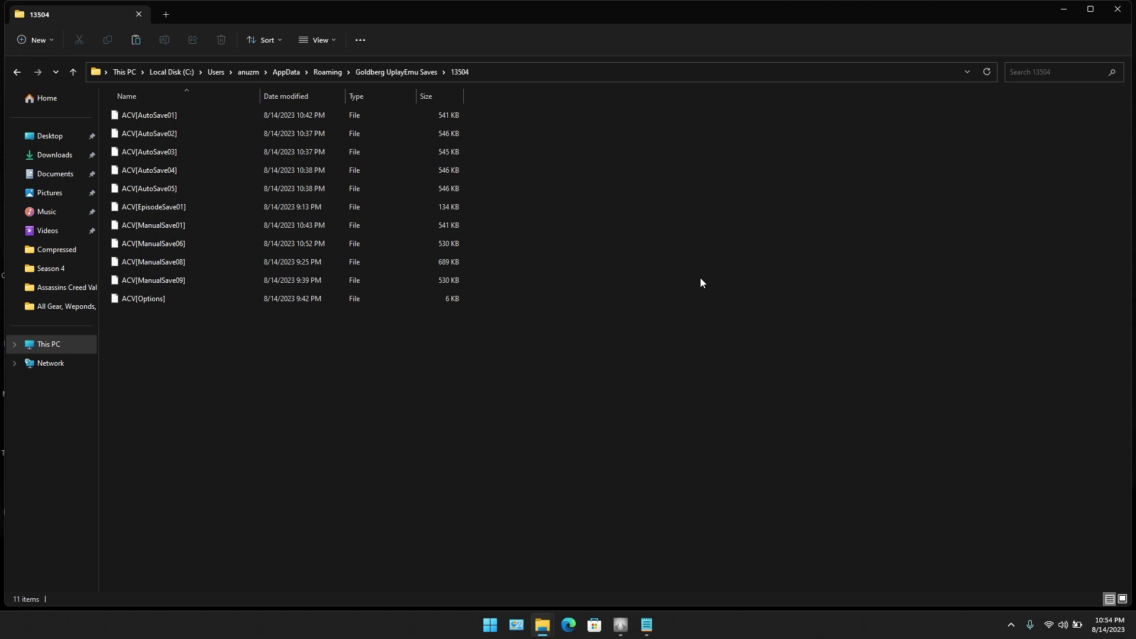